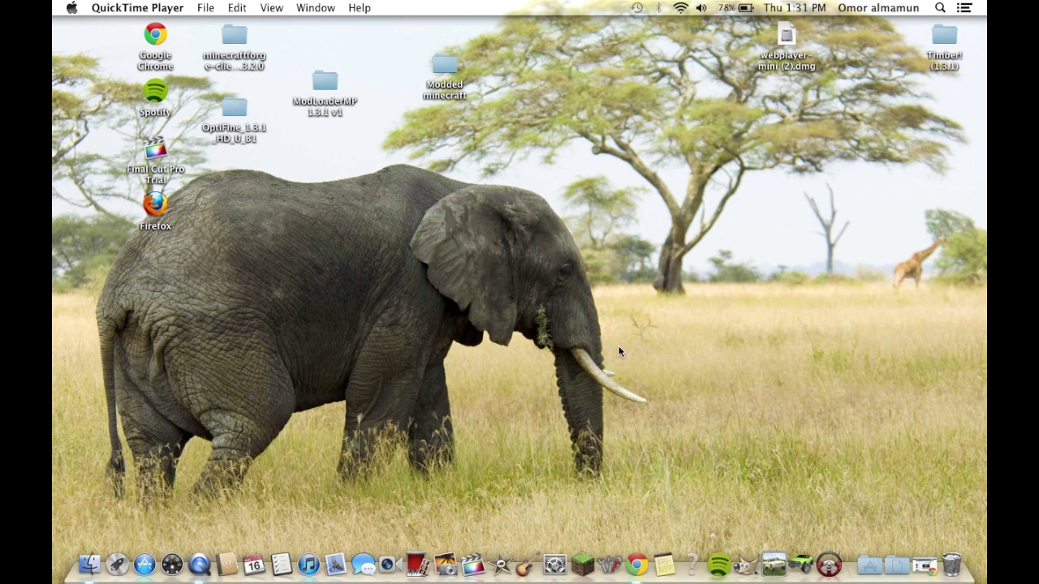
Step: Bring up the MediaFire page, then hide the browser to return to the desktop
click(924, 566)
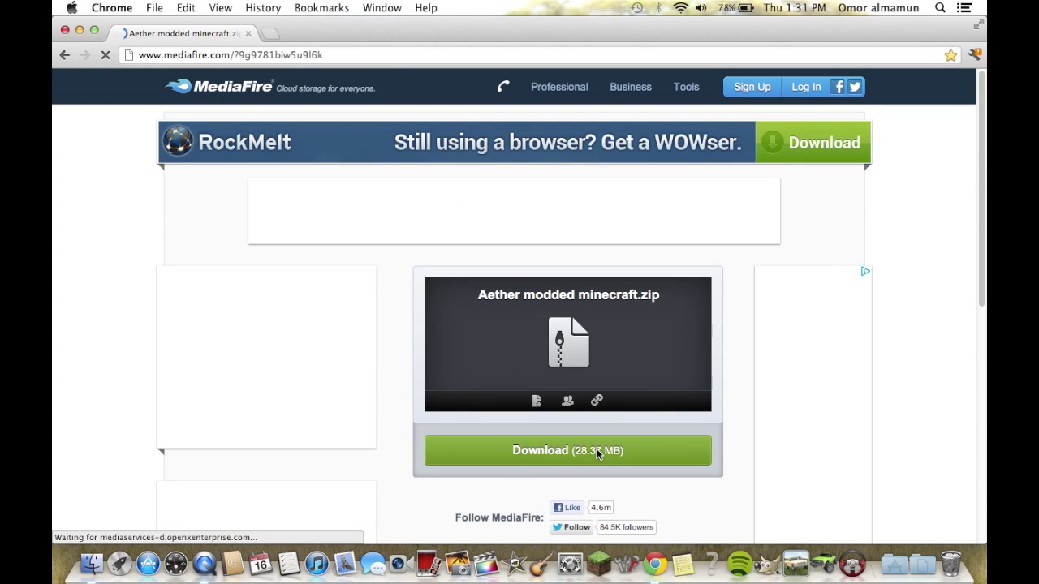
click(80, 30)
click(377, 209)
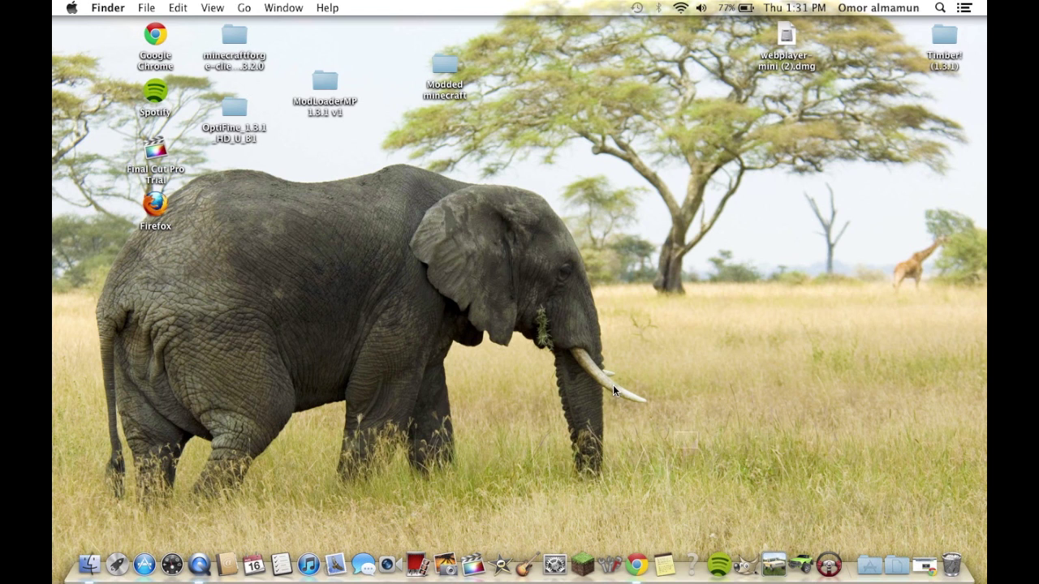
Step: In the Modded minecraft folder, extract minecraft.jar.zip and mod.zip together with the default archive utility
double_click(446, 63)
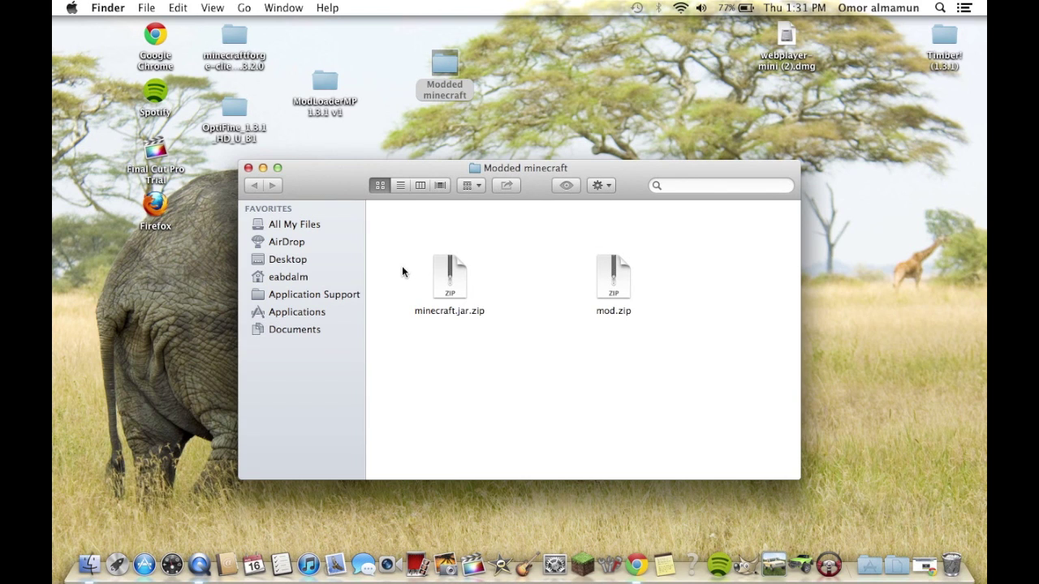
click(460, 268)
click(386, 275)
drag(433, 272, 619, 277)
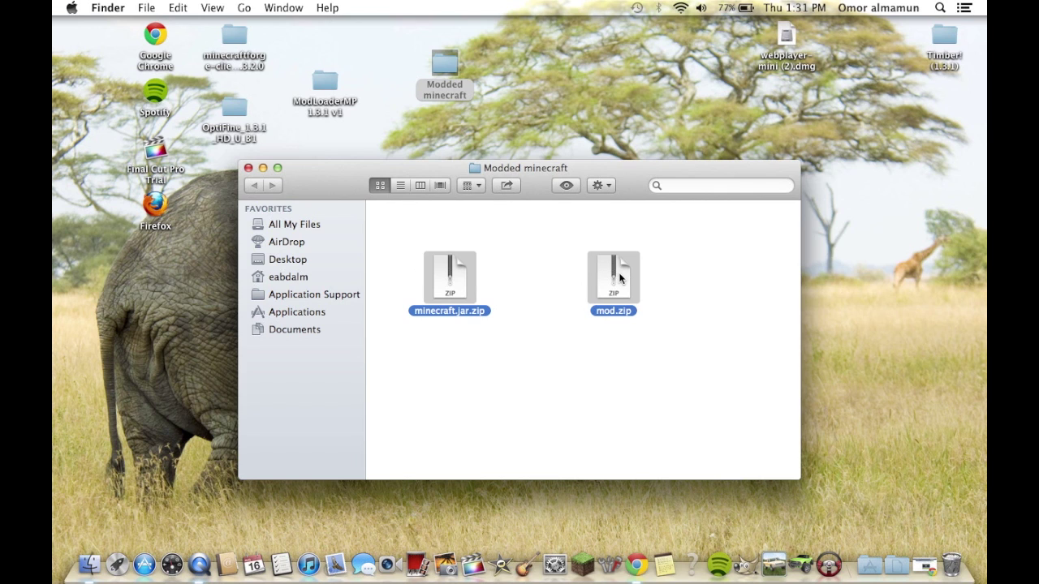
right_click(619, 278)
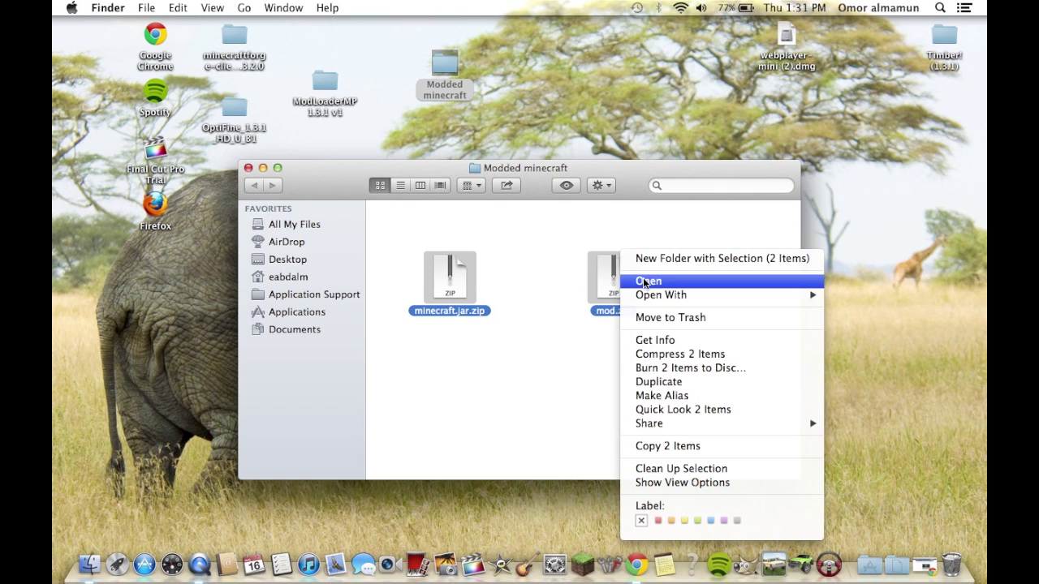
mouse_move(667, 297)
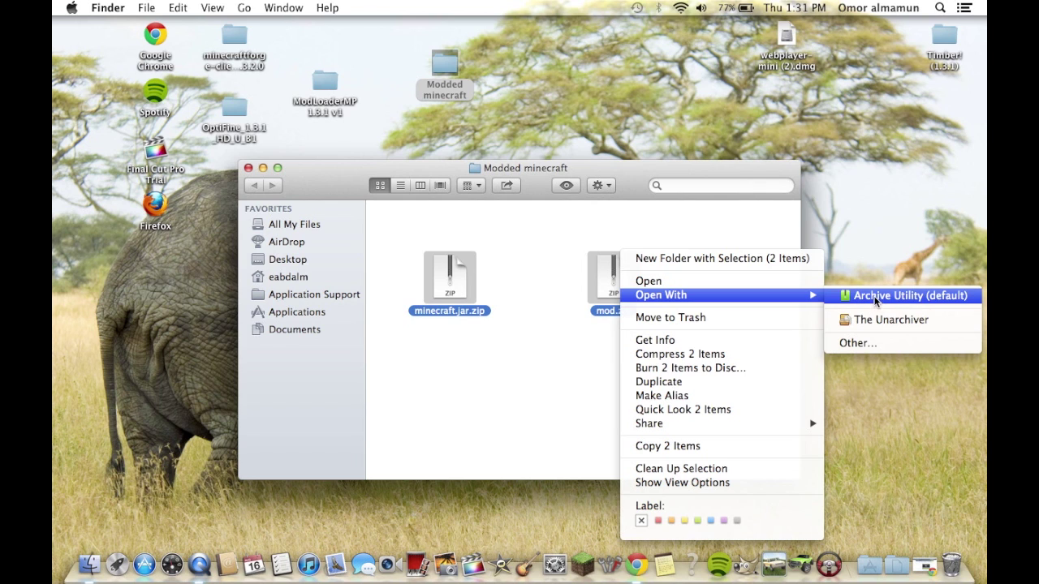
click(874, 298)
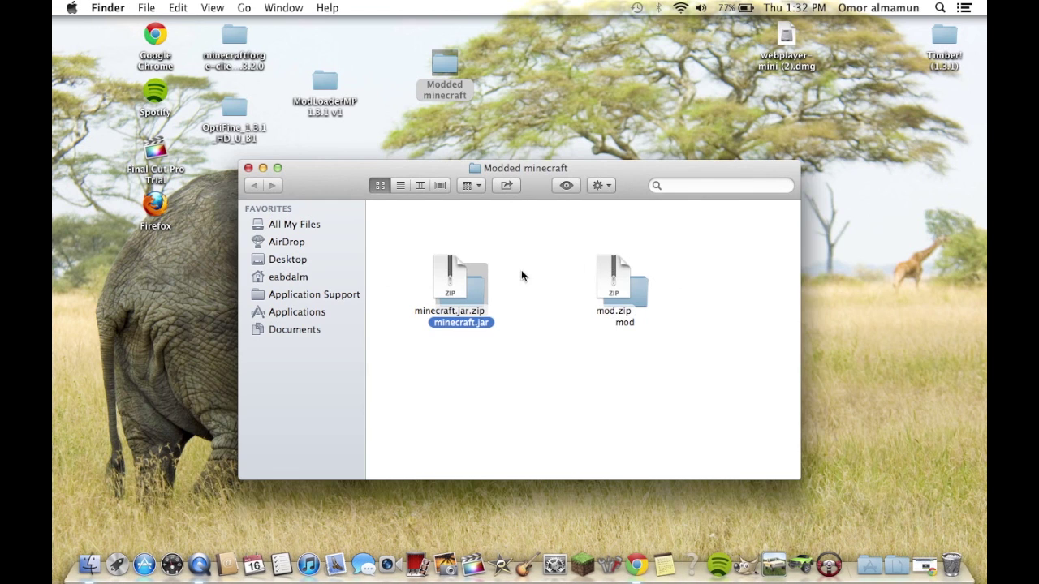
Step: Move the extracted minecraft.jar and mod folders to the desktop and close the Modded minecraft window
mouse_move(476, 290)
mouse_down()
mouse_move(506, 206)
mouse_move(529, 284)
mouse_move(562, 146)
mouse_move(550, 73)
mouse_up()
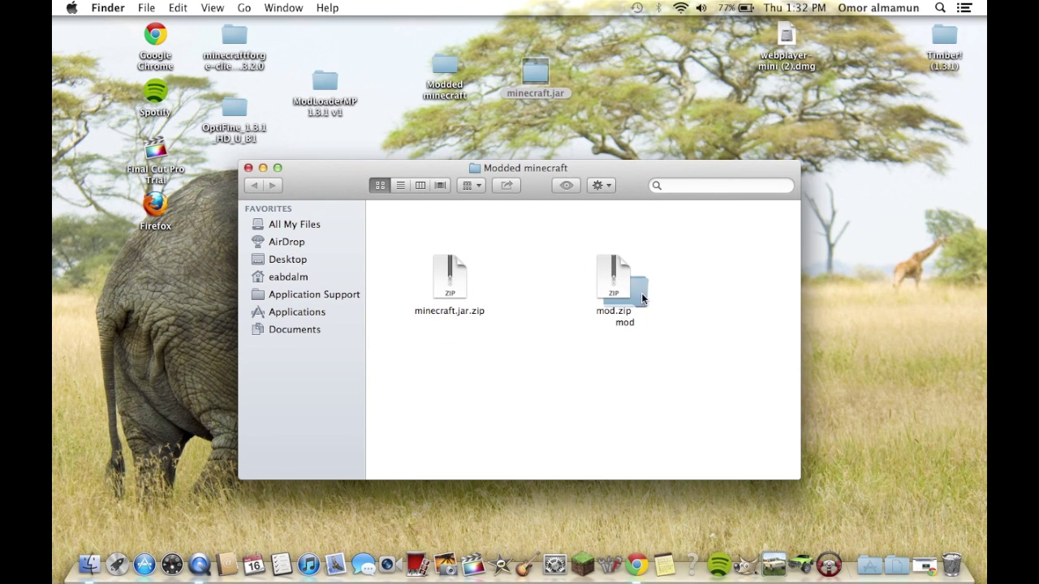
mouse_move(642, 298)
mouse_down()
mouse_move(644, 175)
mouse_move(621, 83)
mouse_move(629, 60)
mouse_up()
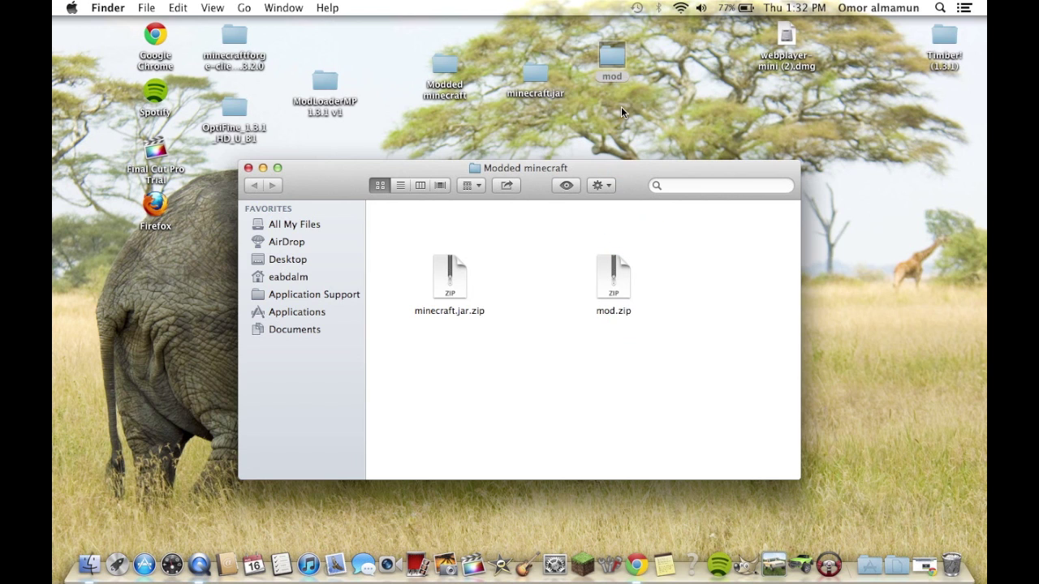
click(603, 66)
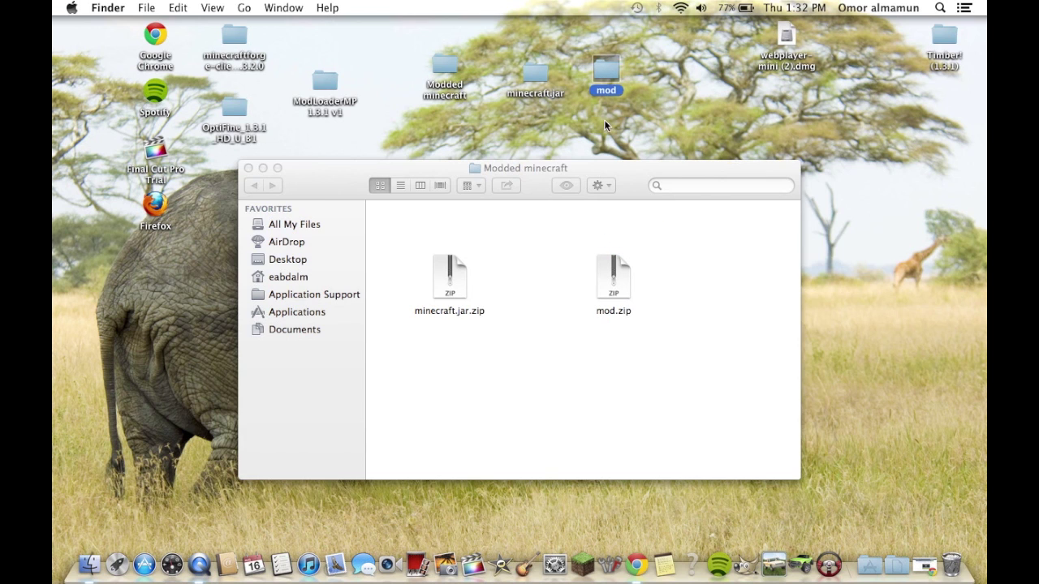
click(604, 119)
click(248, 169)
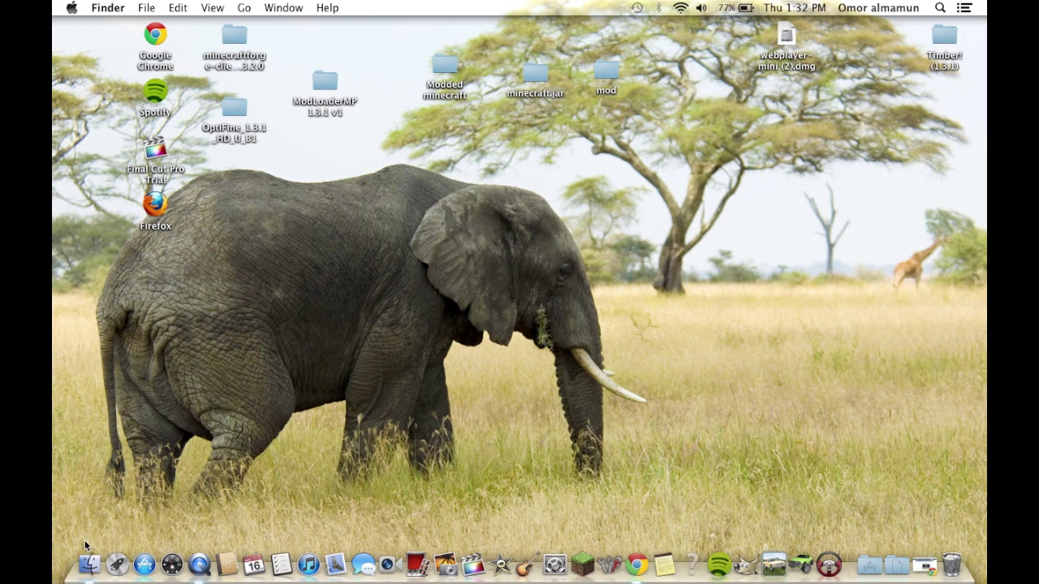
Step: In a new Finder window, navigate to ~/Library/Application Support where the minecraft folder is listed
click(86, 548)
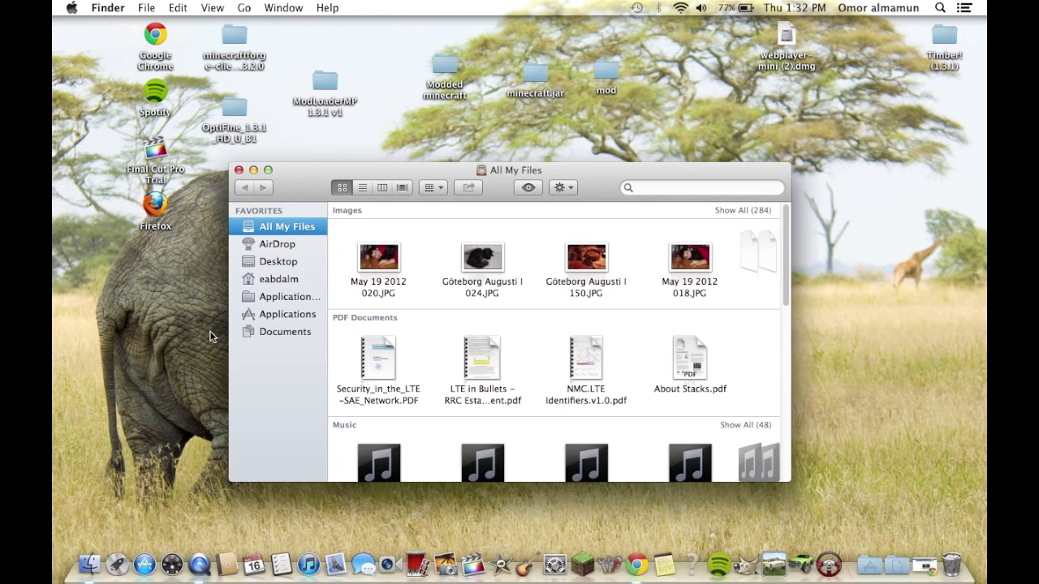
click(285, 283)
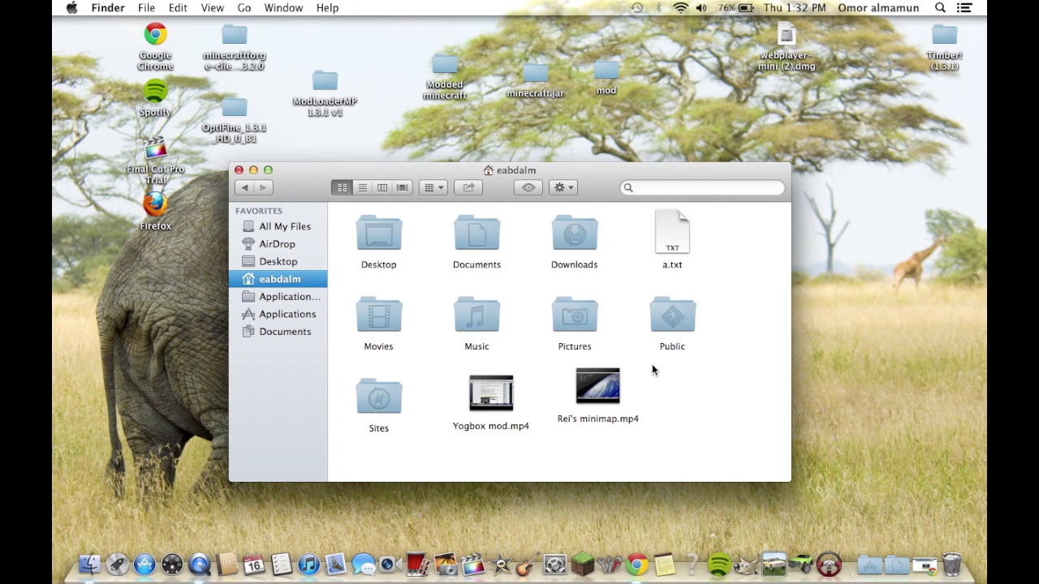
mouse_move(674, 380)
mouse_down()
mouse_move(734, 439)
mouse_move(696, 420)
mouse_up()
click(244, 9)
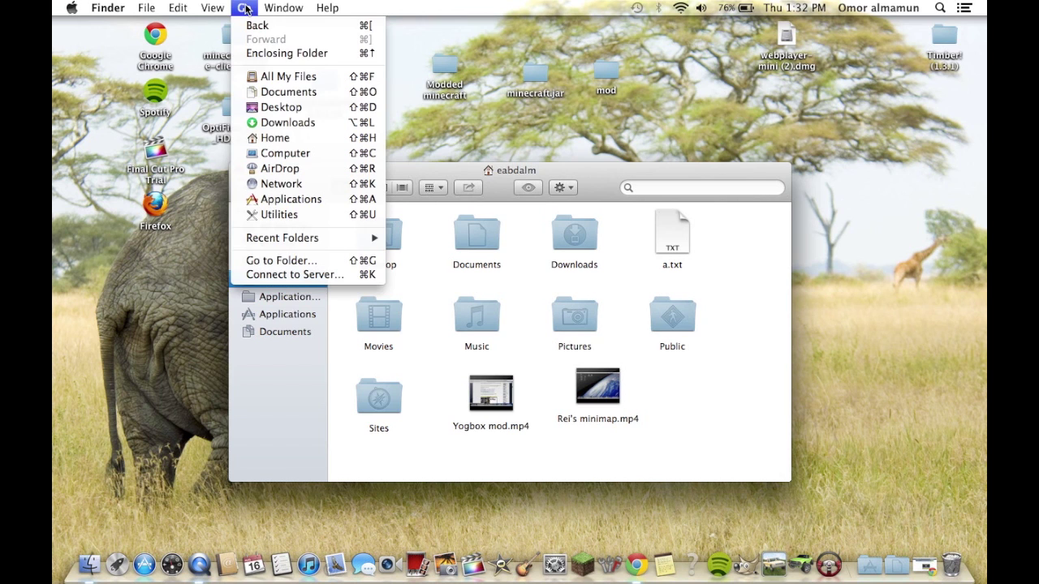
click(283, 262)
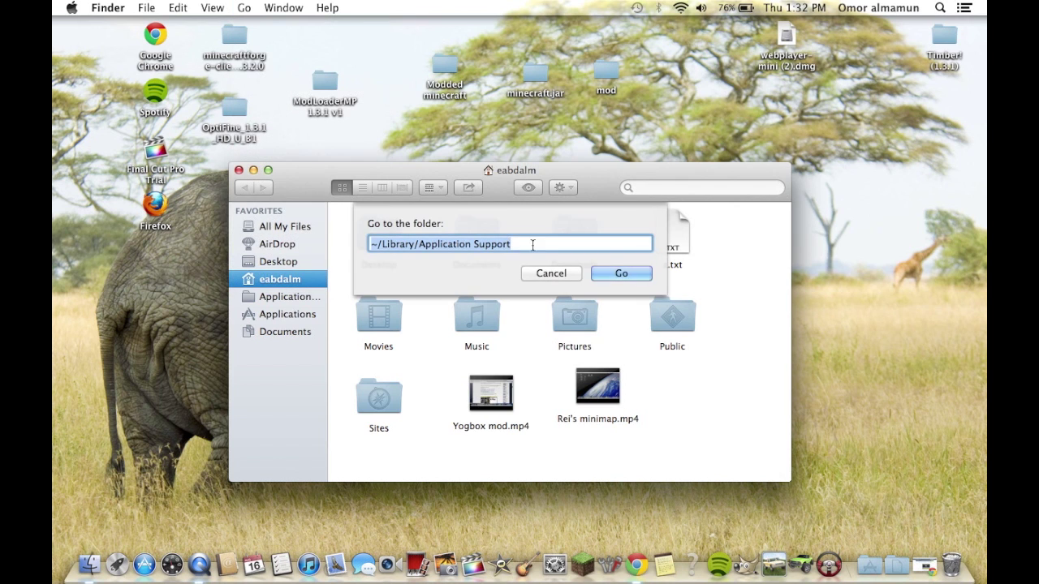
click(533, 243)
click(622, 273)
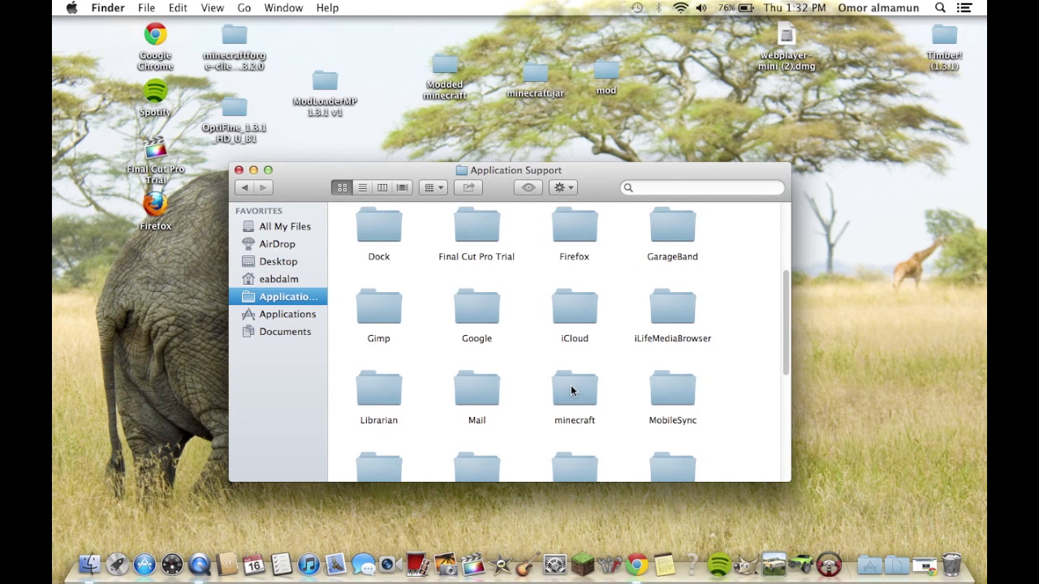
click(292, 282)
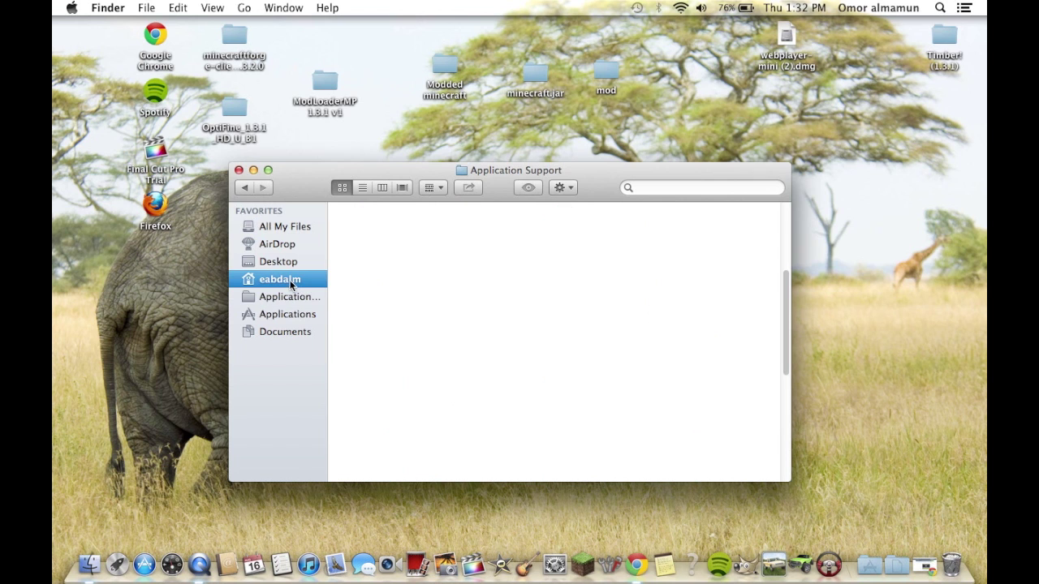
mouse_move(650, 378)
mouse_down()
mouse_move(681, 381)
mouse_move(678, 407)
mouse_move(666, 385)
mouse_up()
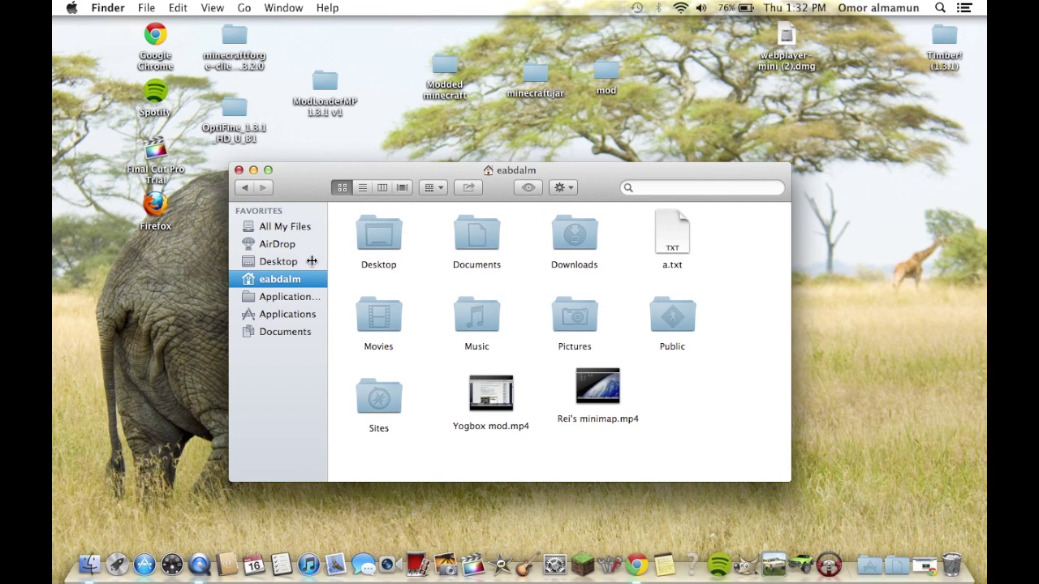
click(298, 302)
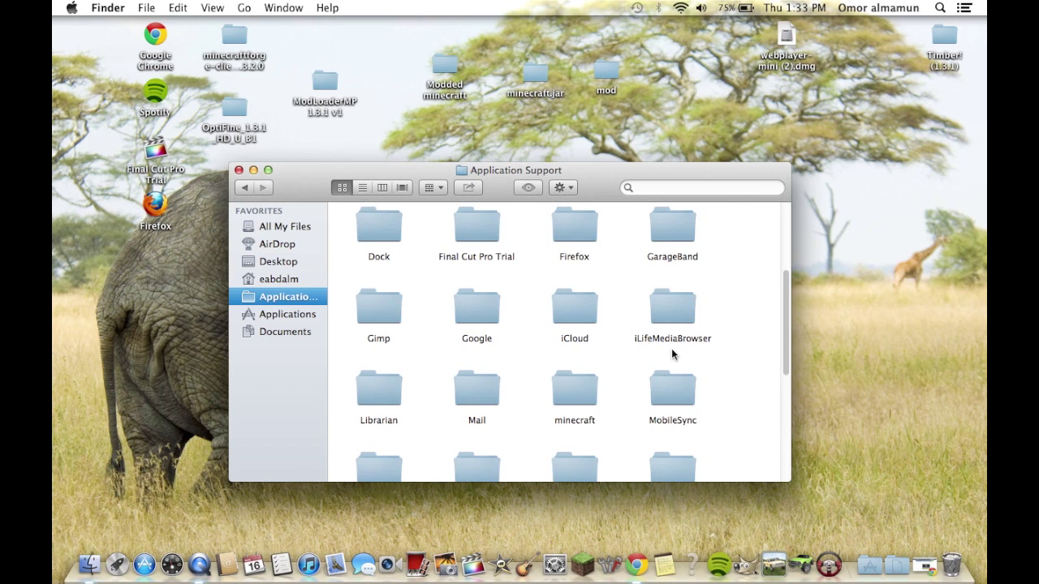
Step: In minecraft > bin, rename the original minecraft.jar to minecraft1.jar
double_click(576, 394)
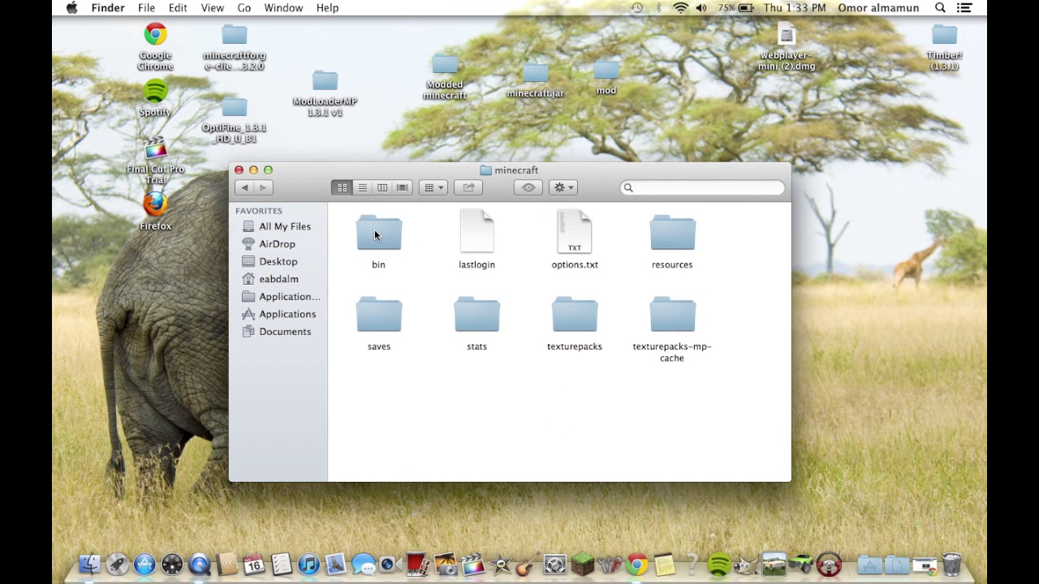
double_click(374, 235)
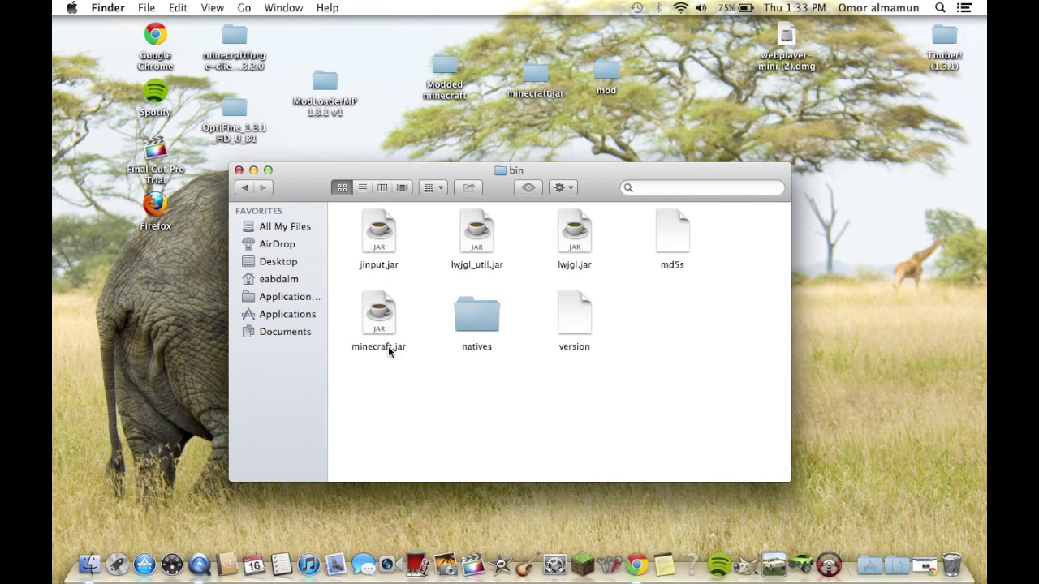
click(394, 348)
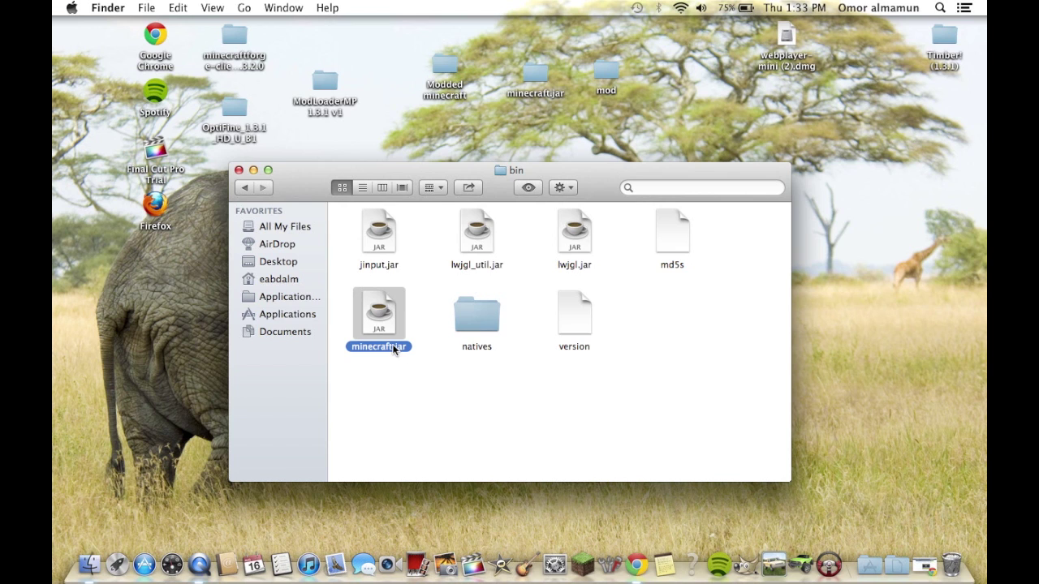
click(394, 348)
click(395, 346)
text(1)
key(Return)
Step: Move the extracted minecraft.jar folder from the desktop into bin
click(539, 75)
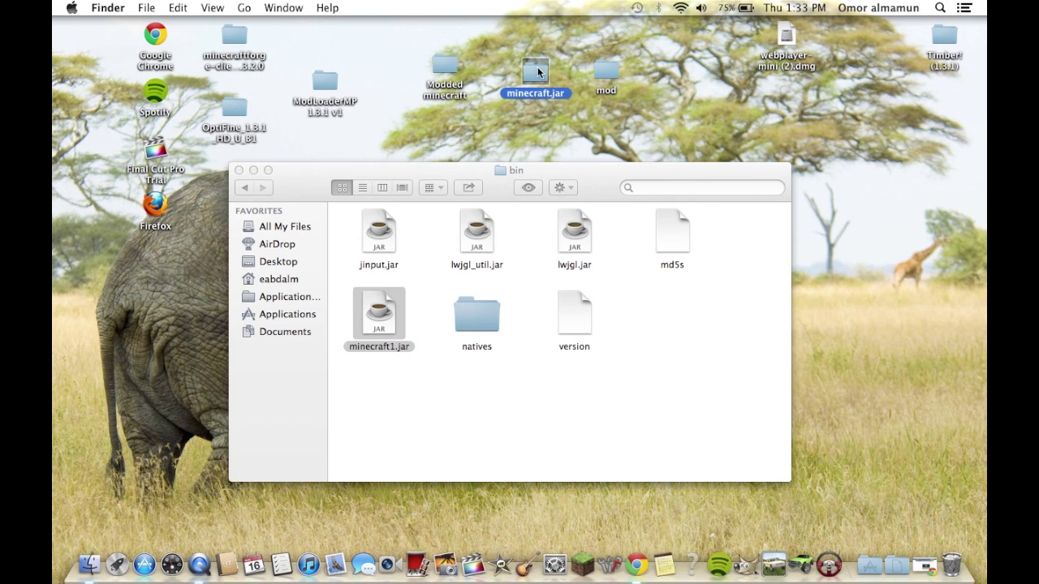
mouse_move(537, 72)
mouse_down()
mouse_move(568, 130)
mouse_move(643, 370)
mouse_move(656, 309)
mouse_up()
click(727, 339)
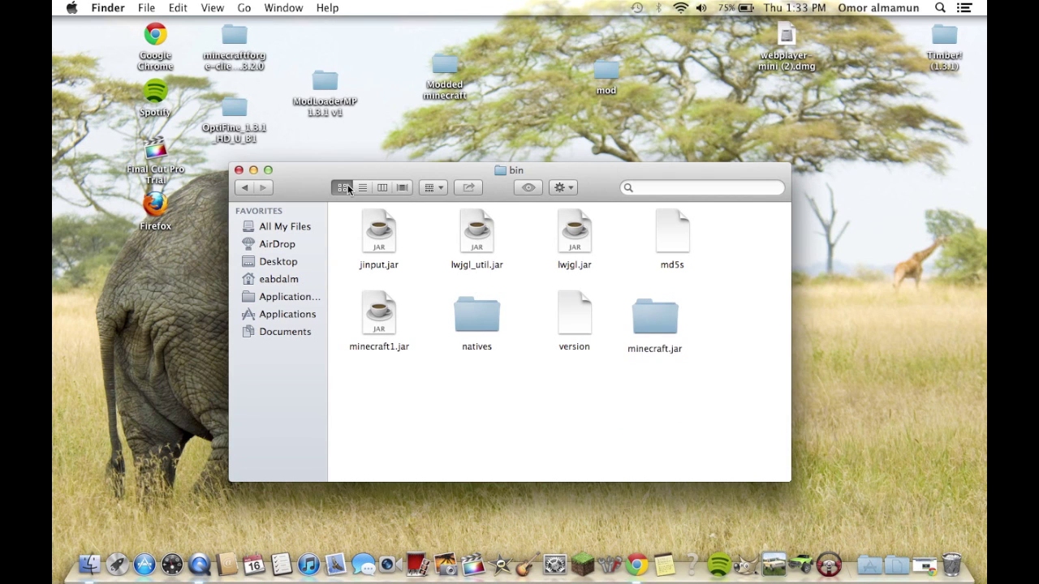
Step: Go back to minecraft, open resources, and drag the desktop mod folder in beside newsound
click(242, 187)
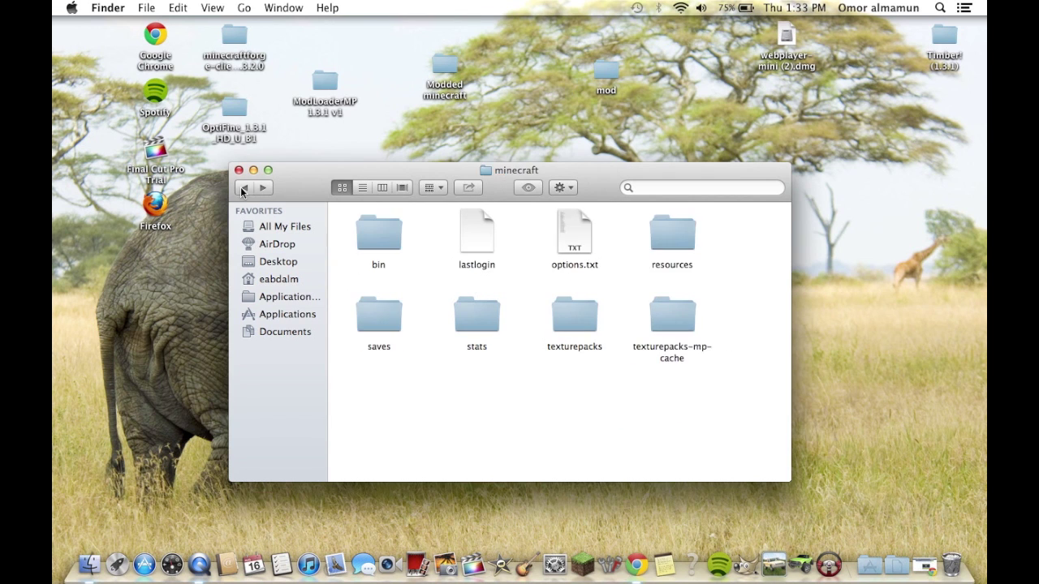
double_click(666, 240)
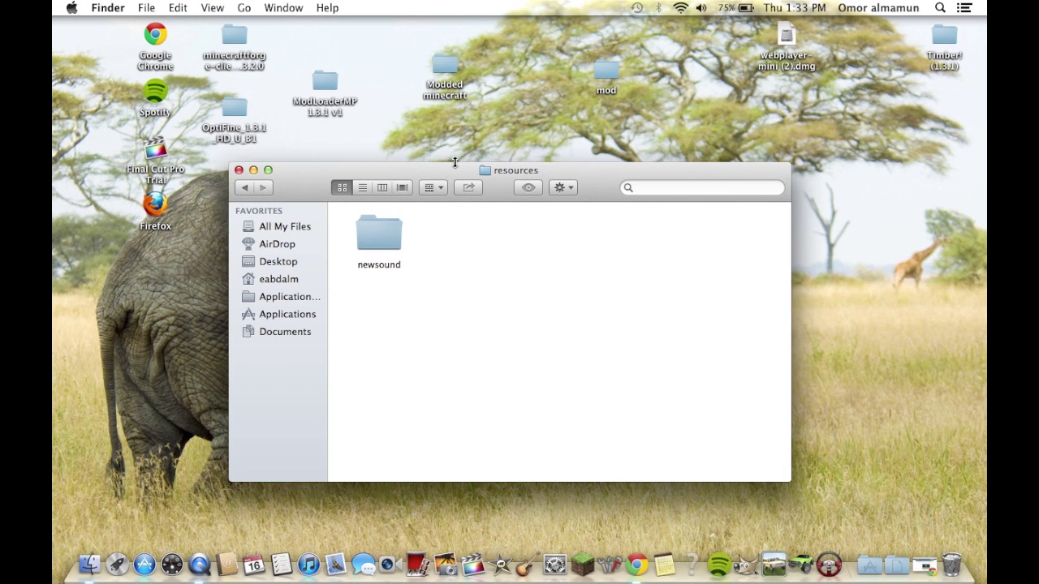
click(609, 71)
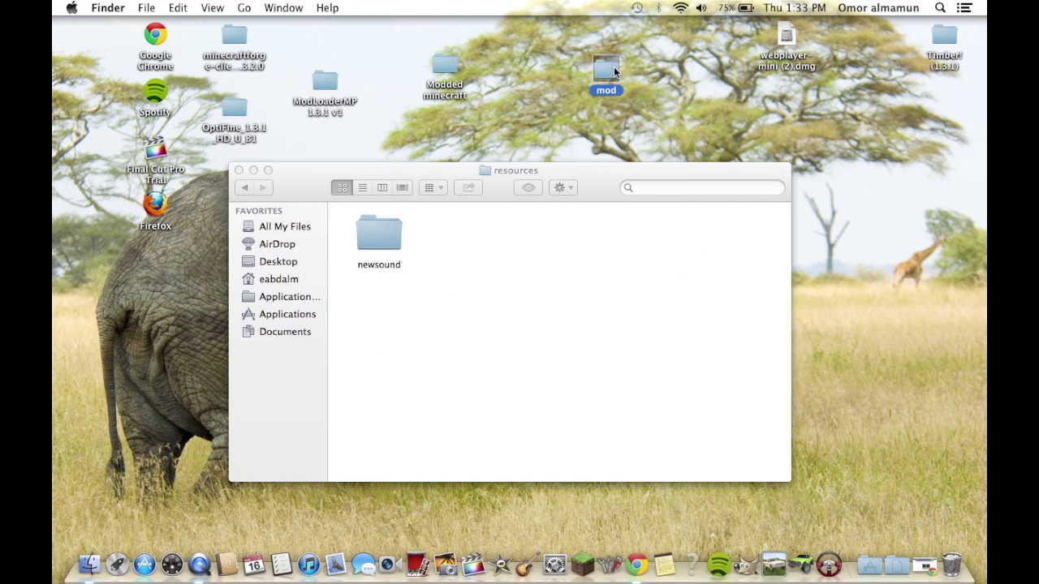
mouse_move(607, 65)
mouse_down()
mouse_move(431, 227)
mouse_move(452, 232)
mouse_move(530, 157)
mouse_move(582, 77)
mouse_move(451, 236)
mouse_up()
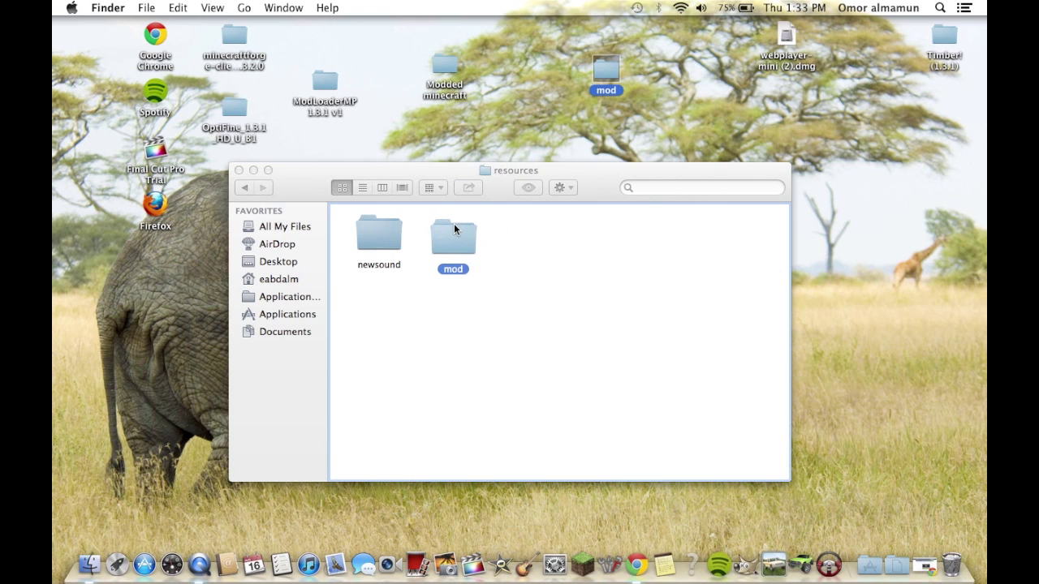
click(454, 220)
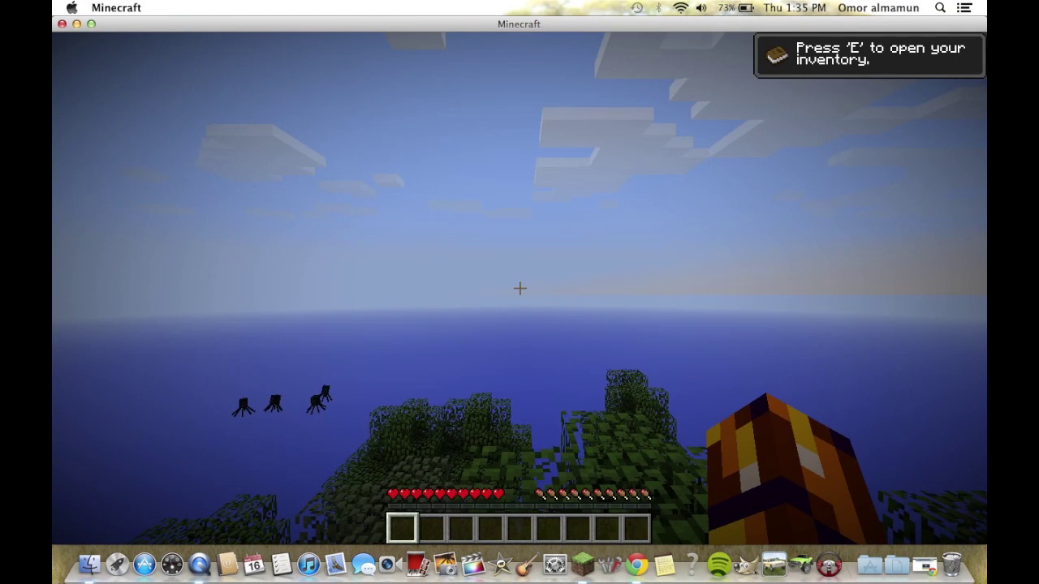
Step: Open the inventory with E and page the TooManyItems list forward to 2 of 3
mouse_move(520, 288)
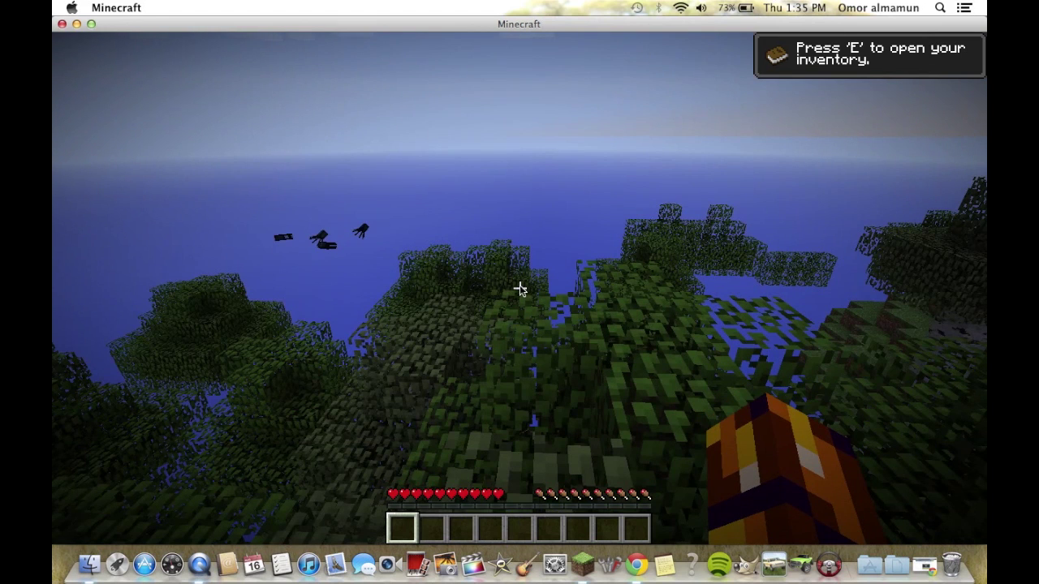
key(e)
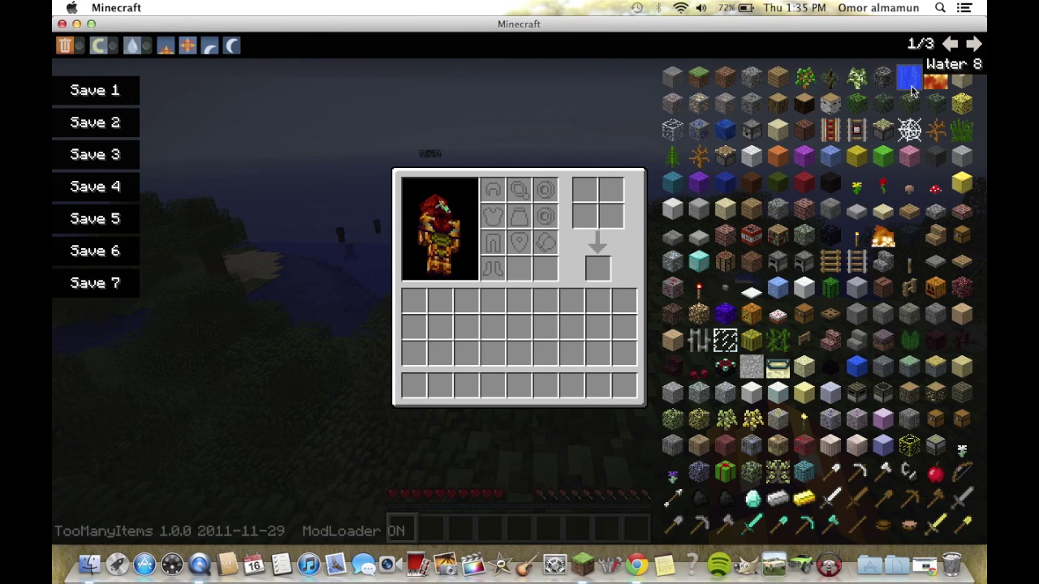
click(973, 45)
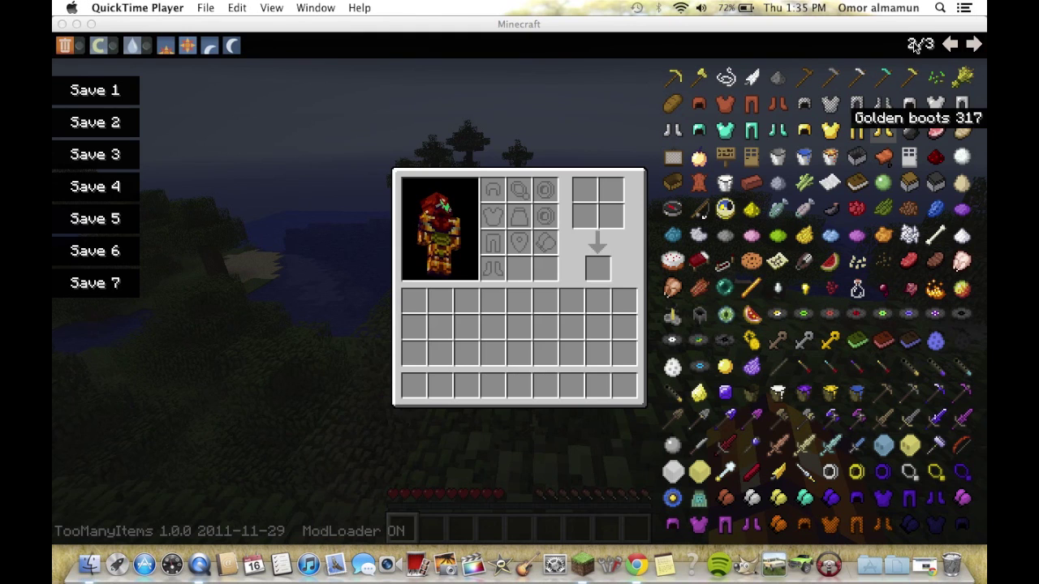
Step: Add golden boots to the hotbar, close the inventory, and open the Game menu
click(951, 46)
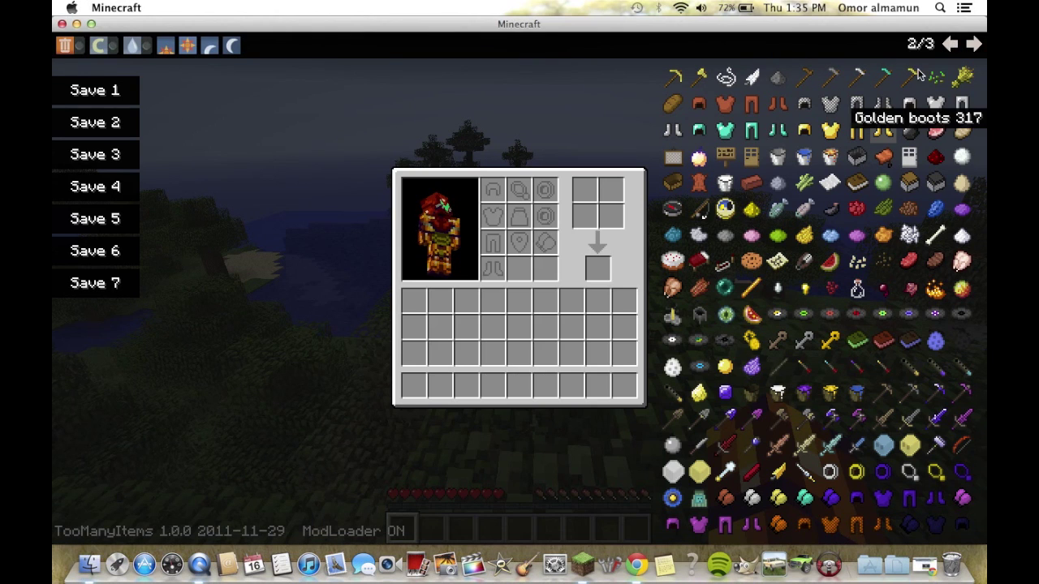
click(883, 130)
click(950, 45)
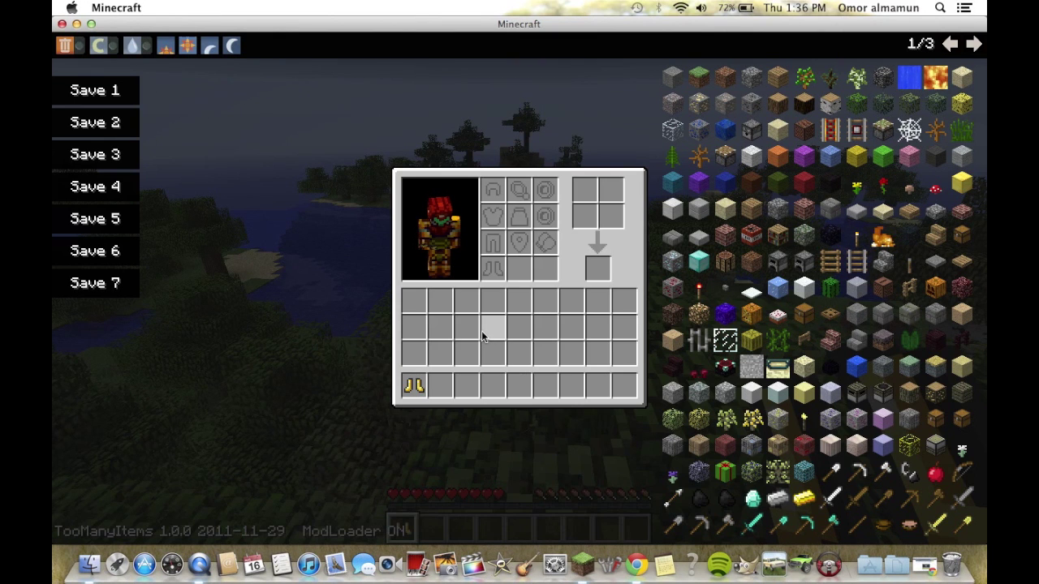
key(e)
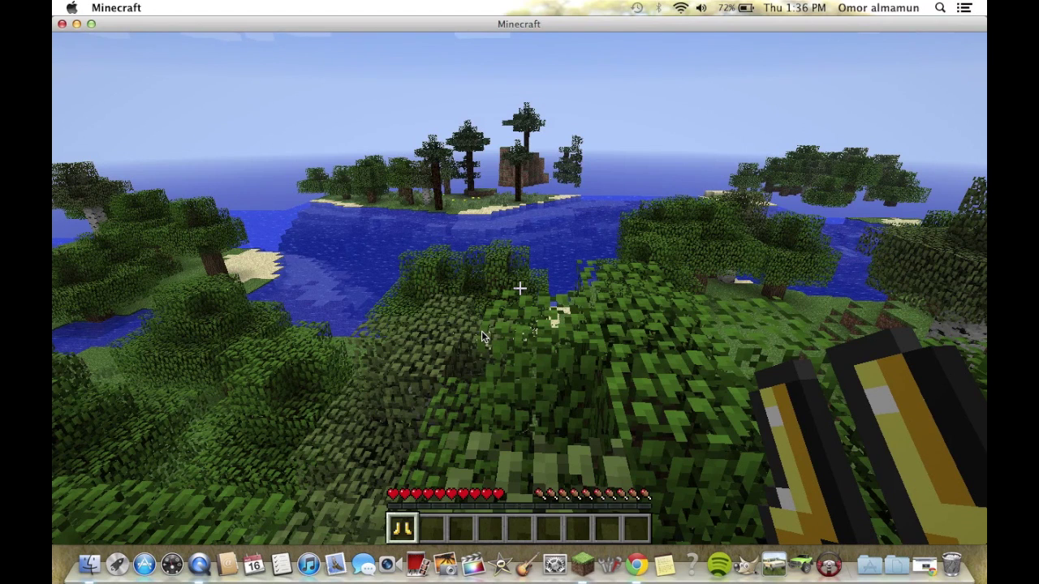
key(Escape)
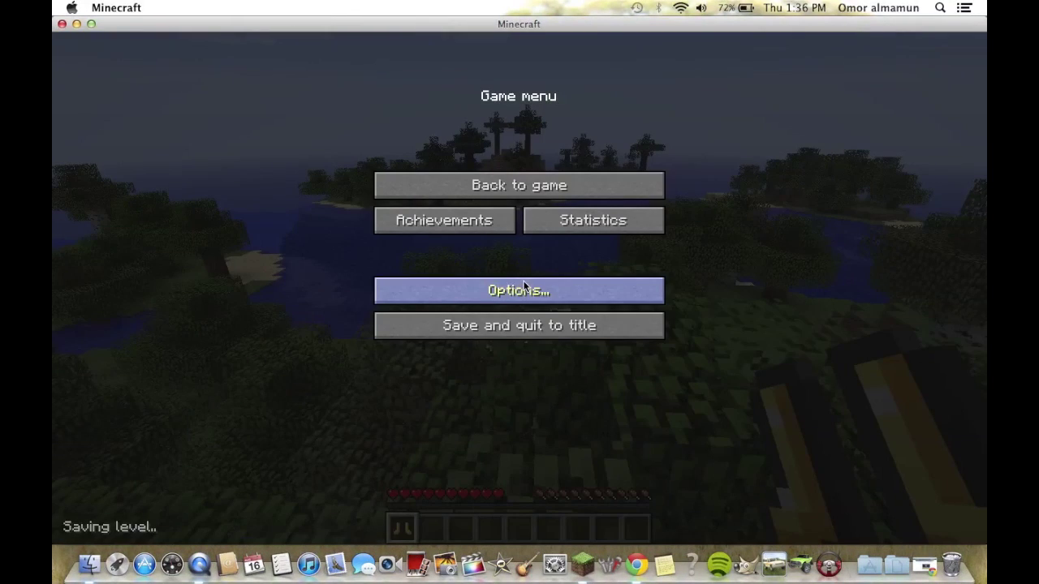